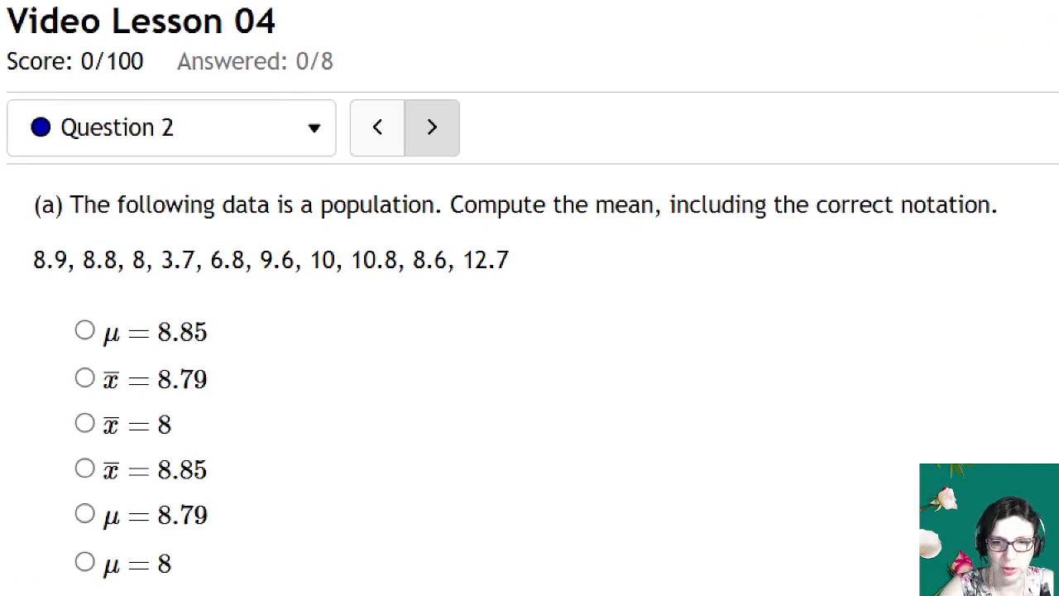
# Step: Handwrite "μ", "population mean" and "parameter" beside the part (a) data, and clear the annotations
pyautogui.moveTo(602, 308)
pyautogui.mouseDown()
pyautogui.moveTo(606, 247)
pyautogui.moveTo(633, 271)
pyautogui.mouseUp()
pyautogui.moveTo(694, 248)
pyautogui.mouseDown()
pyautogui.moveTo(704, 268)
pyautogui.moveTo(729, 255)
pyautogui.moveTo(749, 270)
pyautogui.moveTo(805, 231)
pyautogui.moveTo(839, 264)
pyautogui.moveTo(895, 257)
pyautogui.mouseUp()
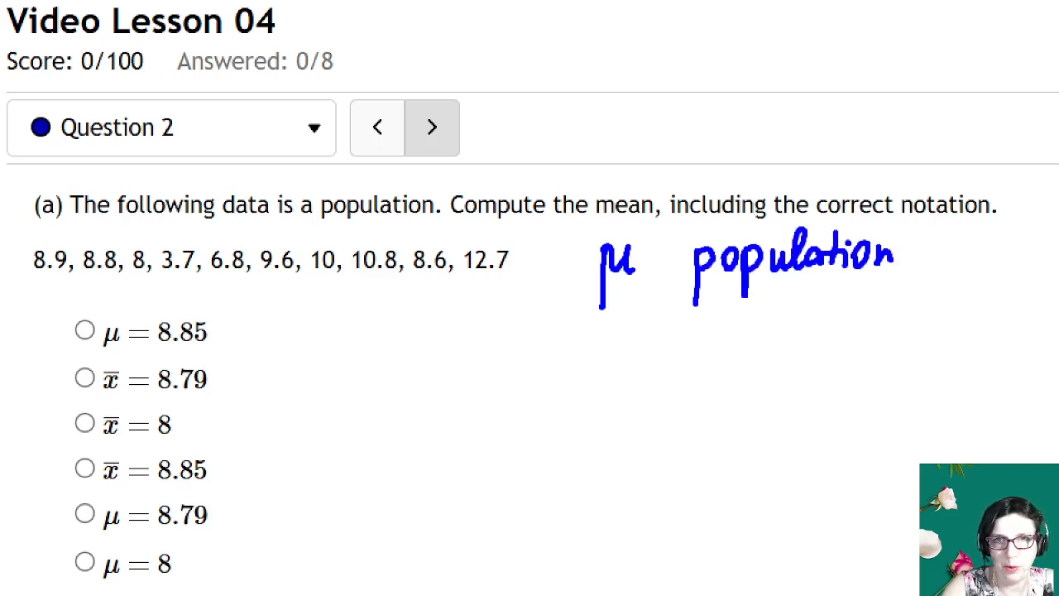
pyautogui.moveTo(718, 341); pyautogui.dragTo(802, 334)
pyautogui.moveTo(814, 309)
pyautogui.mouseDown()
pyautogui.moveTo(815, 329)
pyautogui.moveTo(831, 329)
pyautogui.mouseUp()
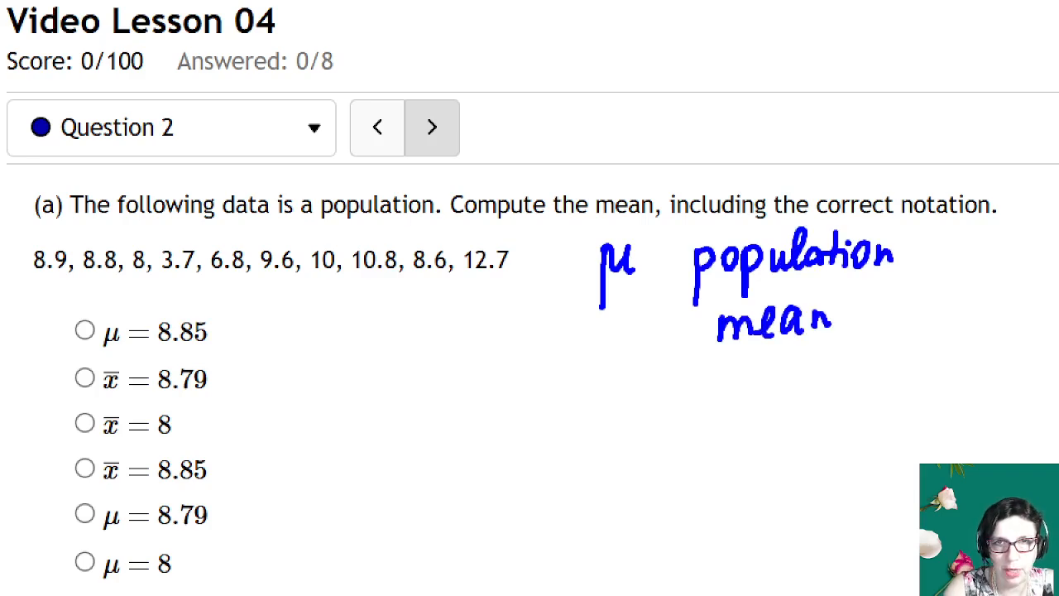
pyautogui.moveTo(812, 445); pyautogui.dragTo(817, 501)
pyautogui.moveTo(818, 449)
pyautogui.mouseDown()
pyautogui.moveTo(821, 463)
pyautogui.moveTo(860, 465)
pyautogui.moveTo(892, 446)
pyautogui.moveTo(992, 432)
pyautogui.mouseUp()
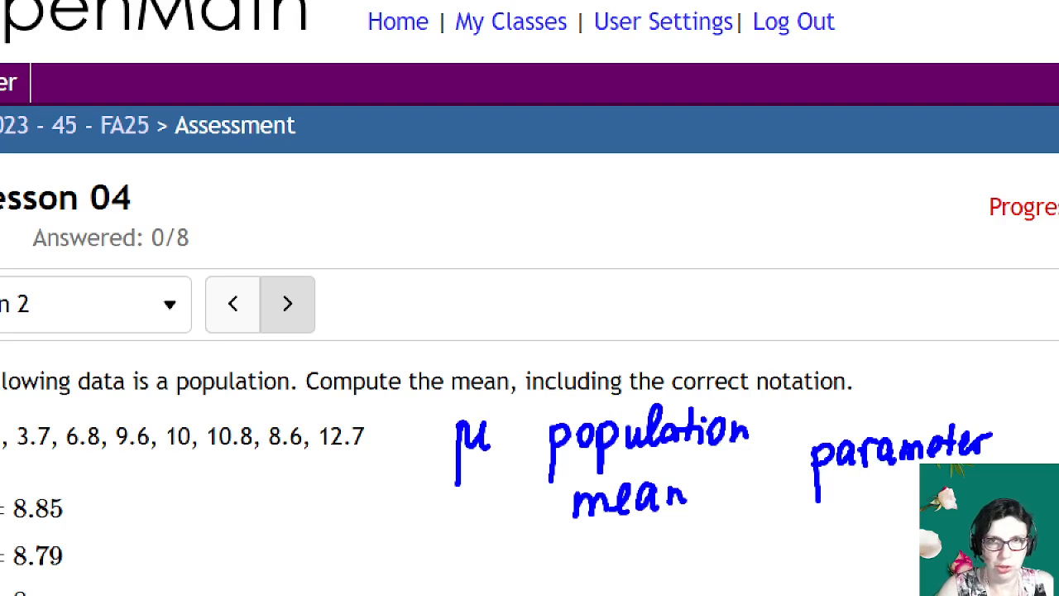
pyautogui.press('Escape')
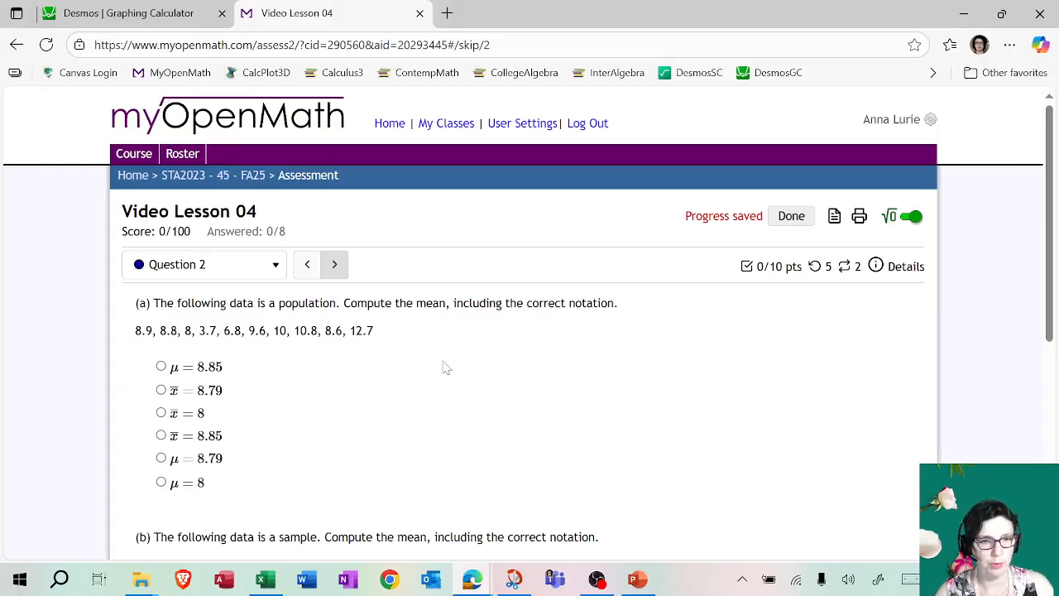
# Step: Show the assessment's resources and mark the embedded-view option of the Desmos Graphing Calculator with a circle and an arrow, and clear the annotations
pyautogui.scroll(-1, 431, 360)
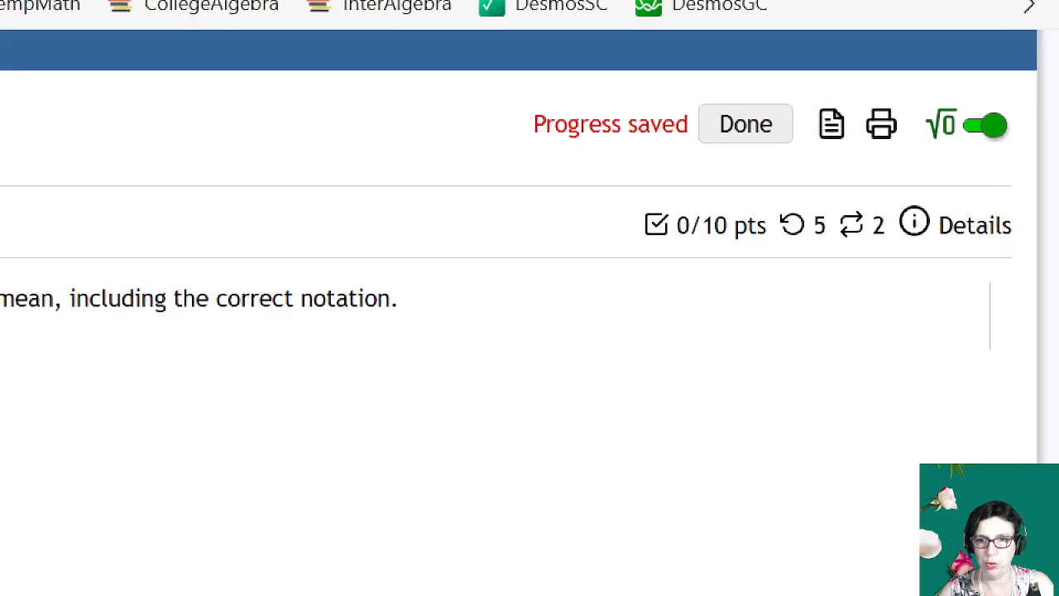
pyautogui.moveTo(841, 89)
pyautogui.mouseDown()
pyautogui.moveTo(807, 148)
pyautogui.moveTo(844, 87)
pyautogui.mouseUp()
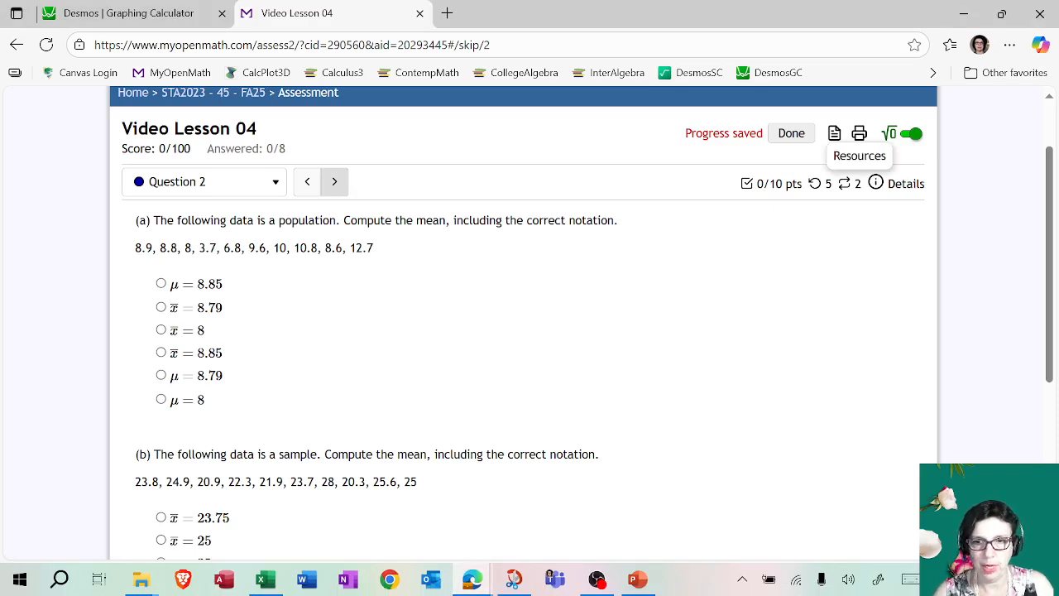
pyautogui.click(834, 134)
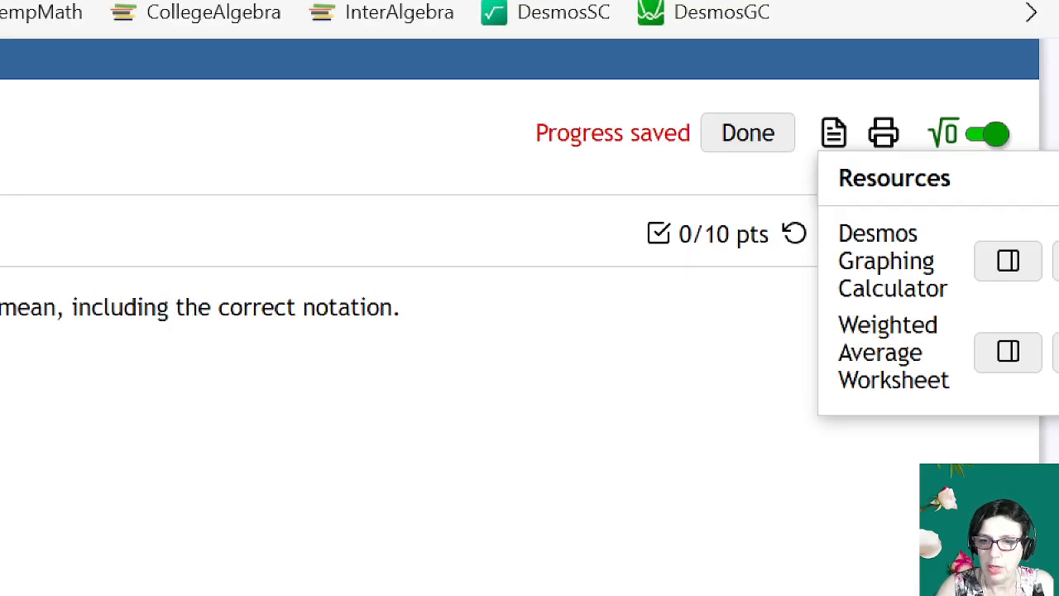
pyautogui.moveTo(1026, 225)
pyautogui.mouseDown()
pyautogui.moveTo(981, 289)
pyautogui.moveTo(1018, 218)
pyautogui.mouseUp()
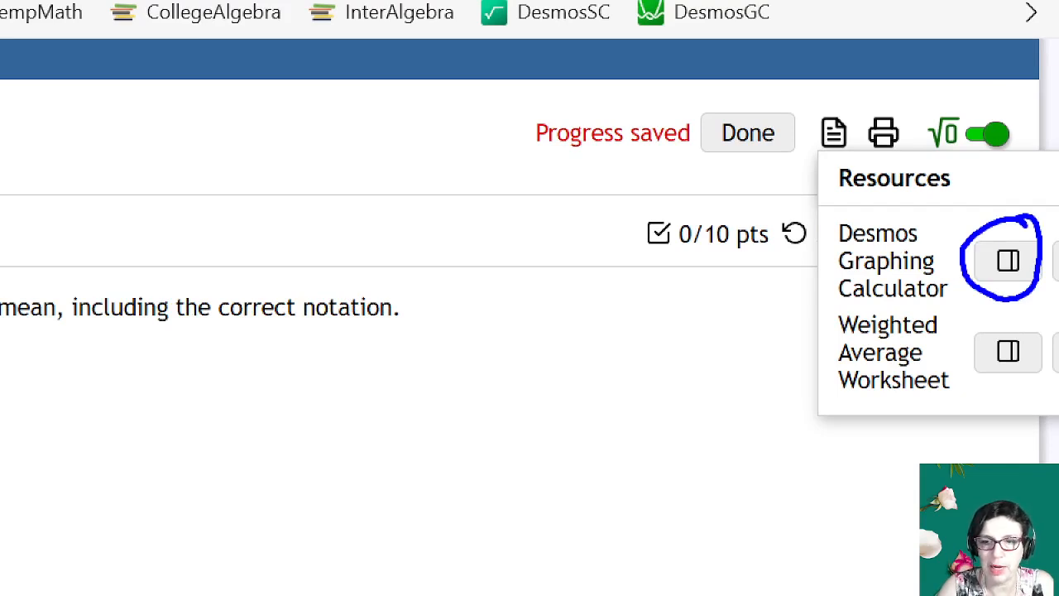
pyautogui.moveTo(913, 309)
pyautogui.mouseDown()
pyautogui.moveTo(975, 288)
pyautogui.moveTo(964, 307)
pyautogui.mouseUp()
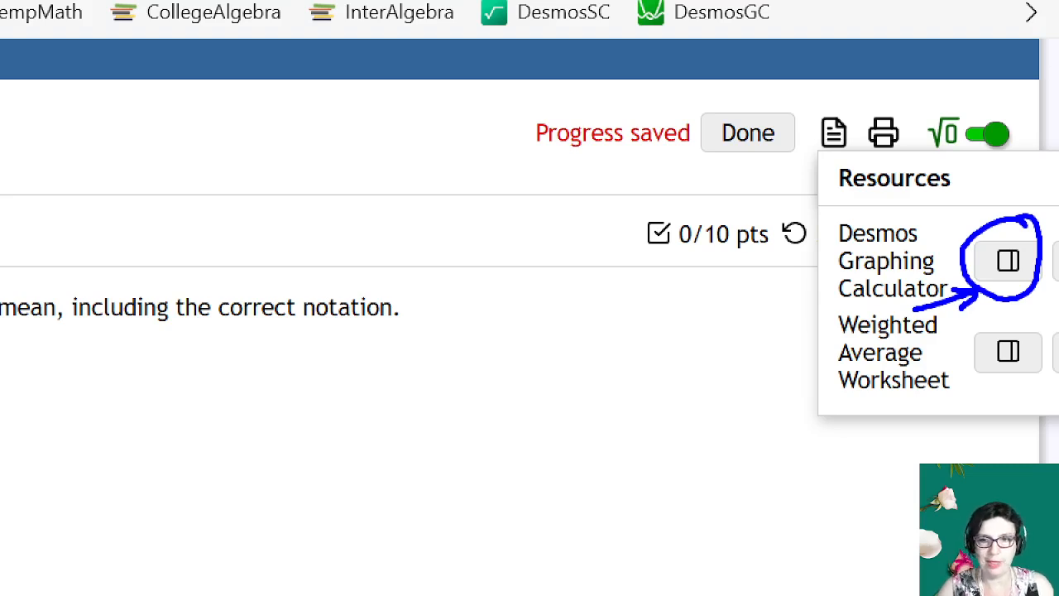
pyautogui.press('Escape')
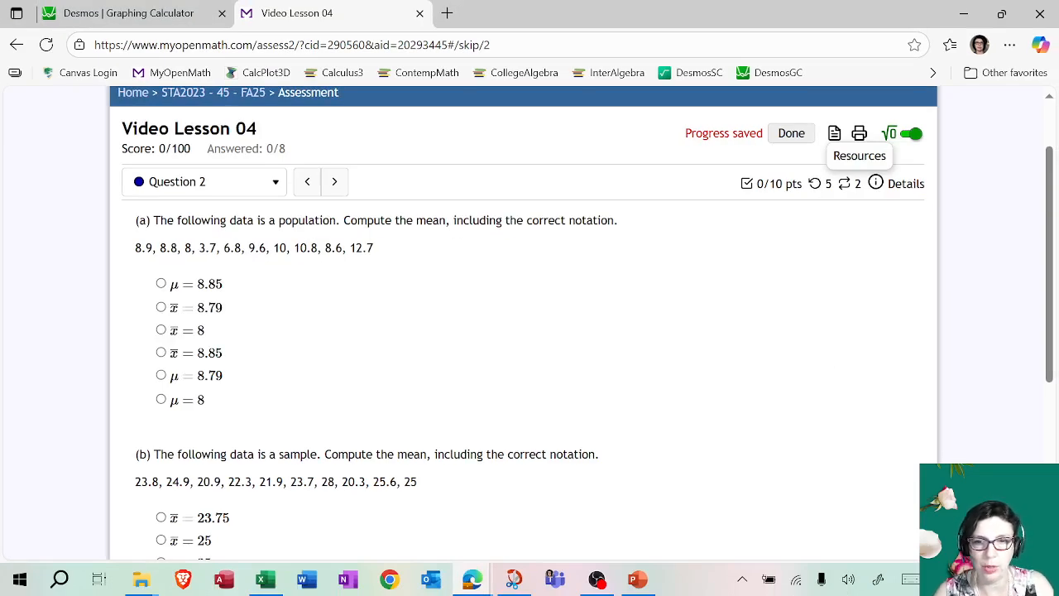
# Step: Open the Desmos Graphing Calculator embedded in the assessment page, enlarge it beside the part (a) answers and widen its expression list
pyautogui.click(834, 133)
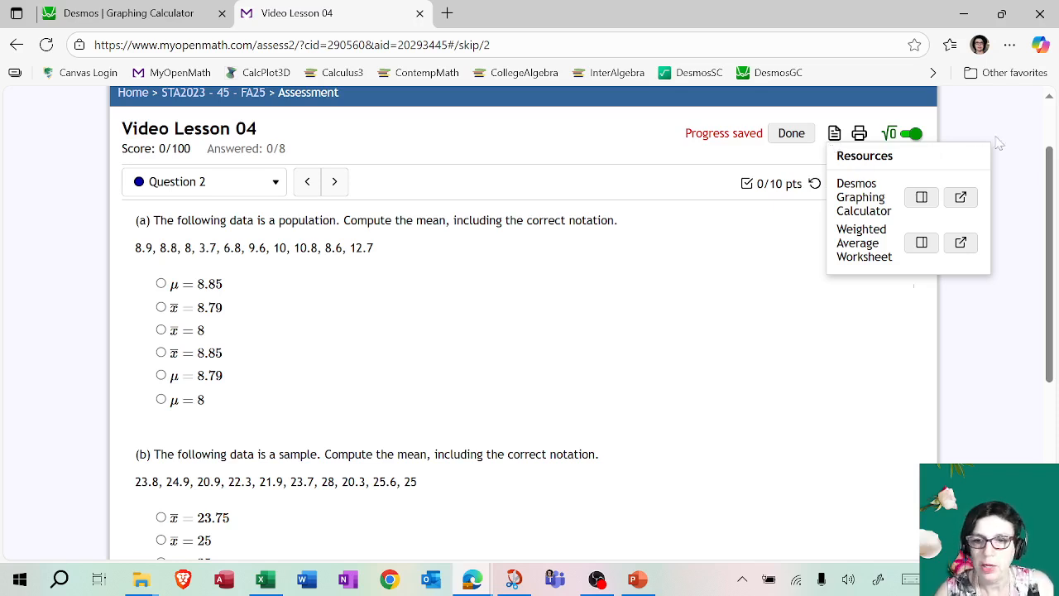
pyautogui.click(921, 197)
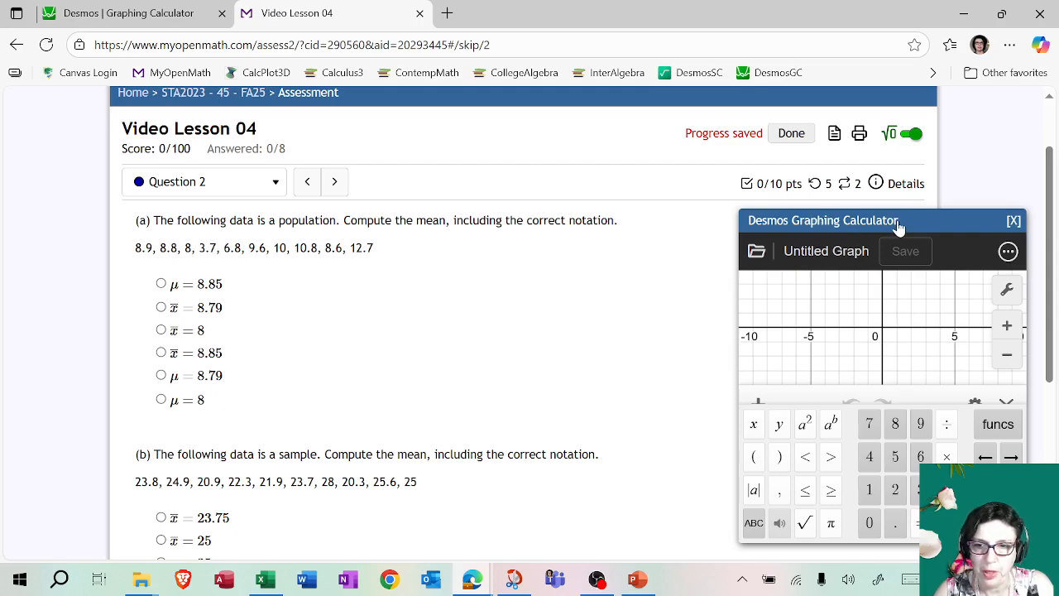
pyautogui.moveTo(887, 229); pyautogui.dragTo(493, 123)
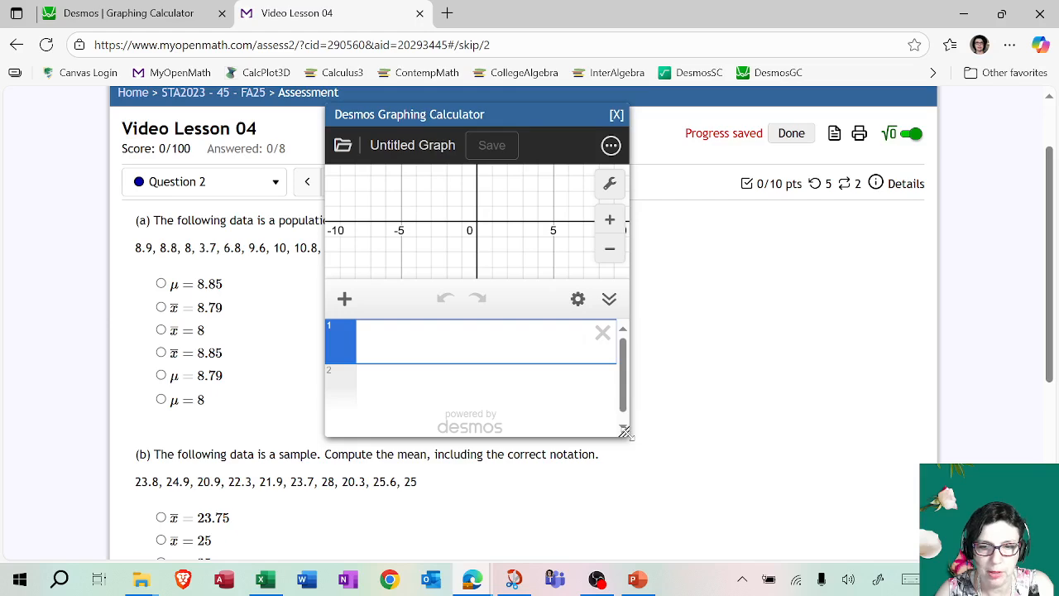
pyautogui.moveTo(626, 431); pyautogui.dragTo(901, 507)
pyautogui.moveTo(587, 120); pyautogui.dragTo(744, 129)
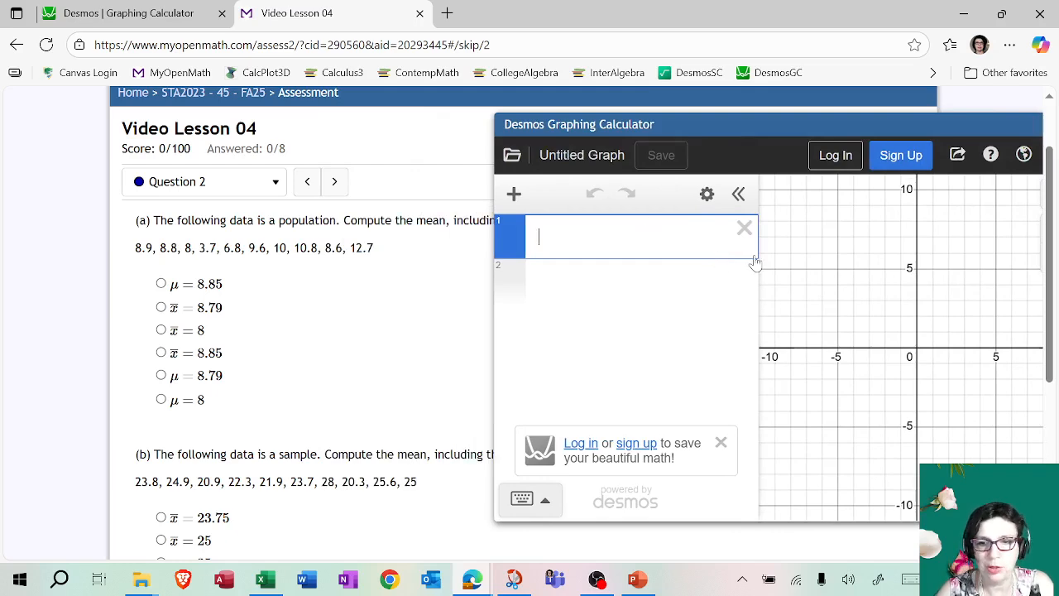
pyautogui.moveTo(756, 253); pyautogui.dragTo(936, 272)
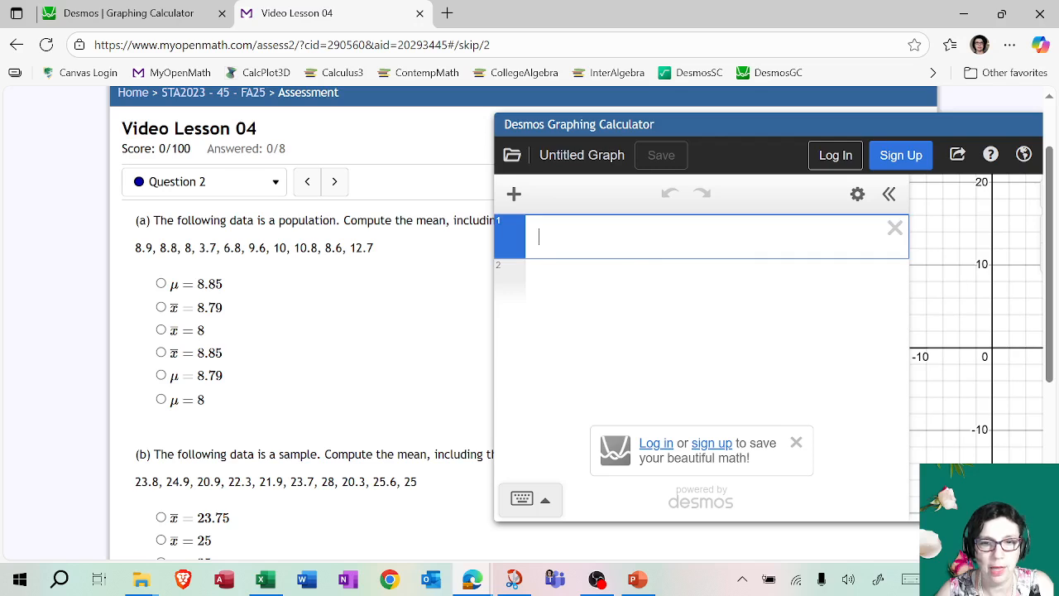
# Step: Define the list L = [8.9,8.8,8,3.7,6.8,9.6,10,10.8,8.6,12.7] in the calculator from the part (a) data
pyautogui.write('L =')
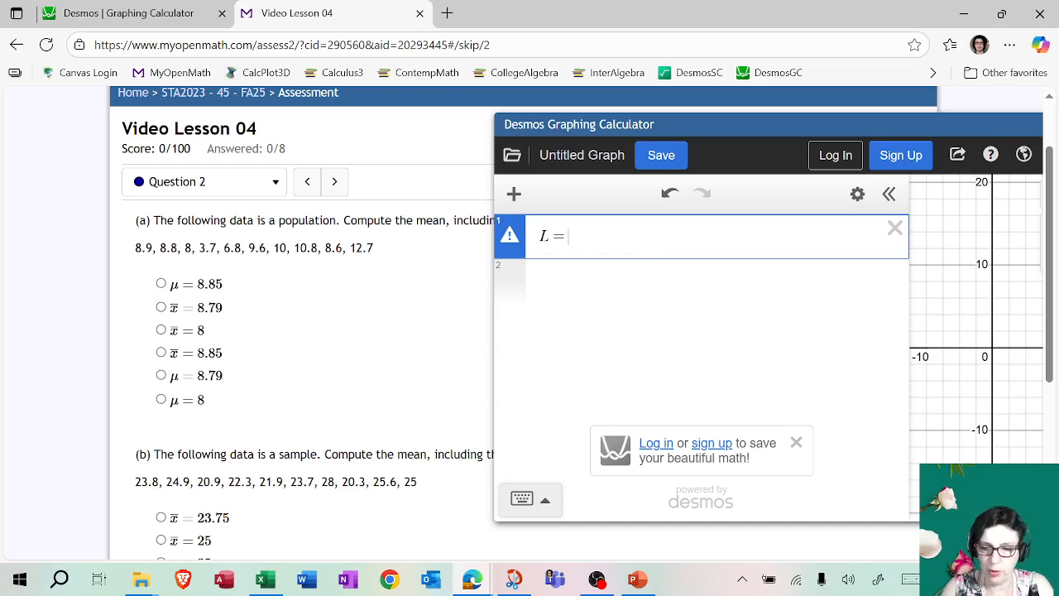
pyautogui.write('[')
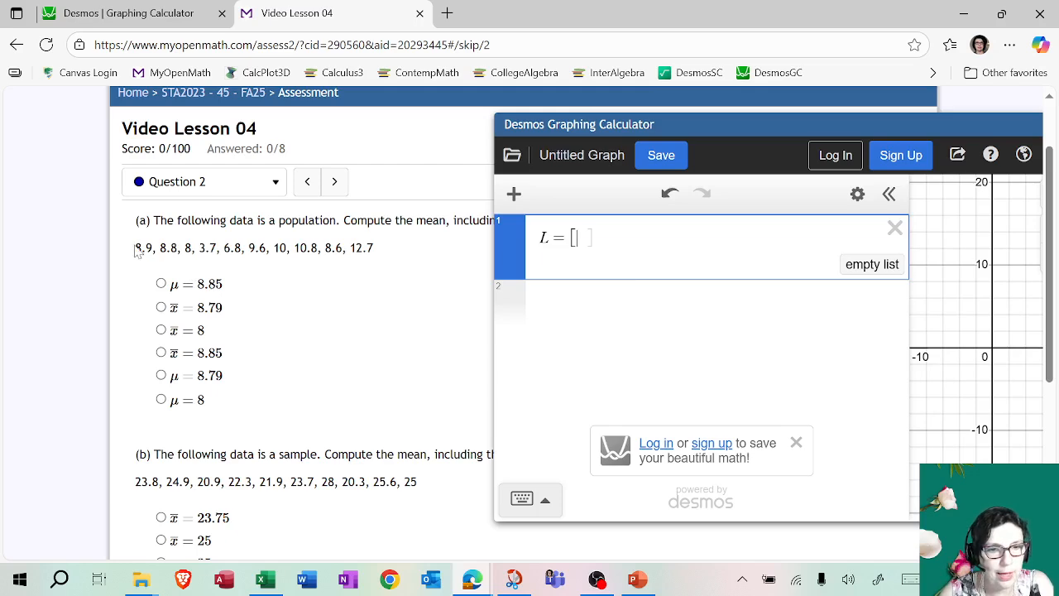
pyautogui.moveTo(135, 247); pyautogui.dragTo(374, 247)
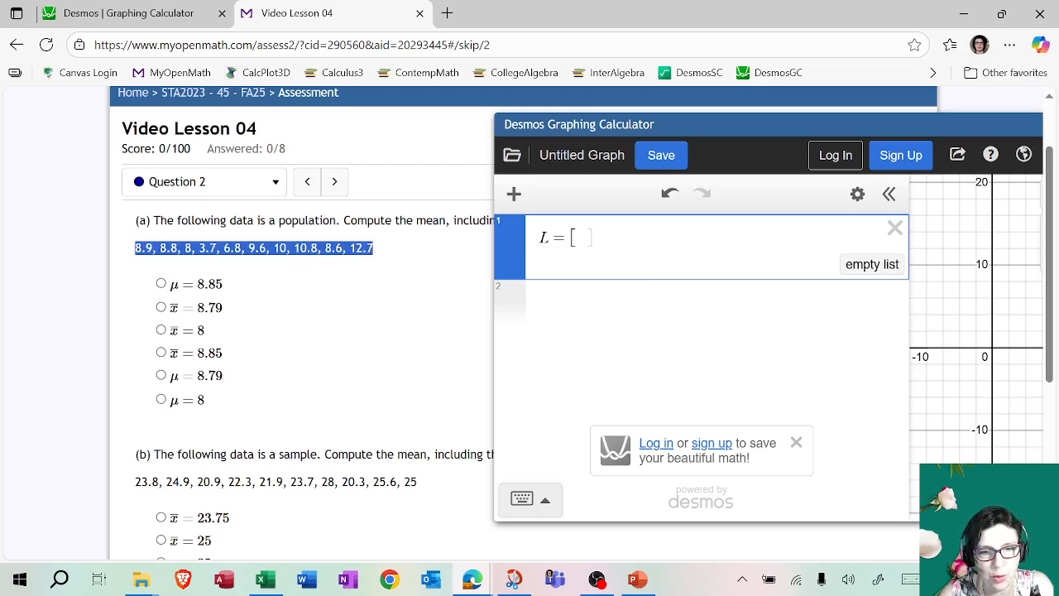
pyautogui.click(369, 271)
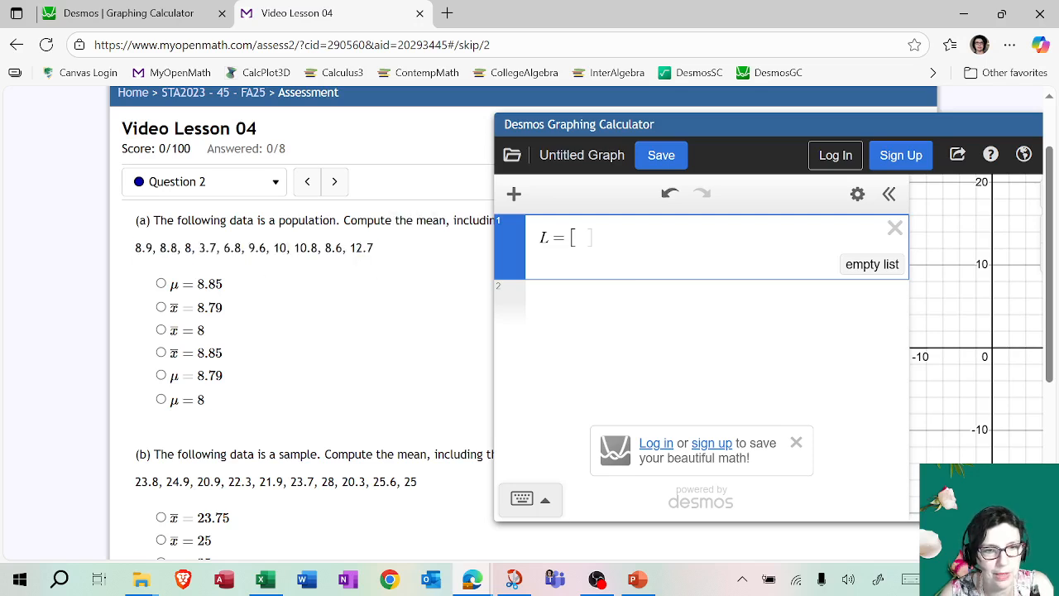
pyautogui.moveTo(135, 248); pyautogui.dragTo(376, 248)
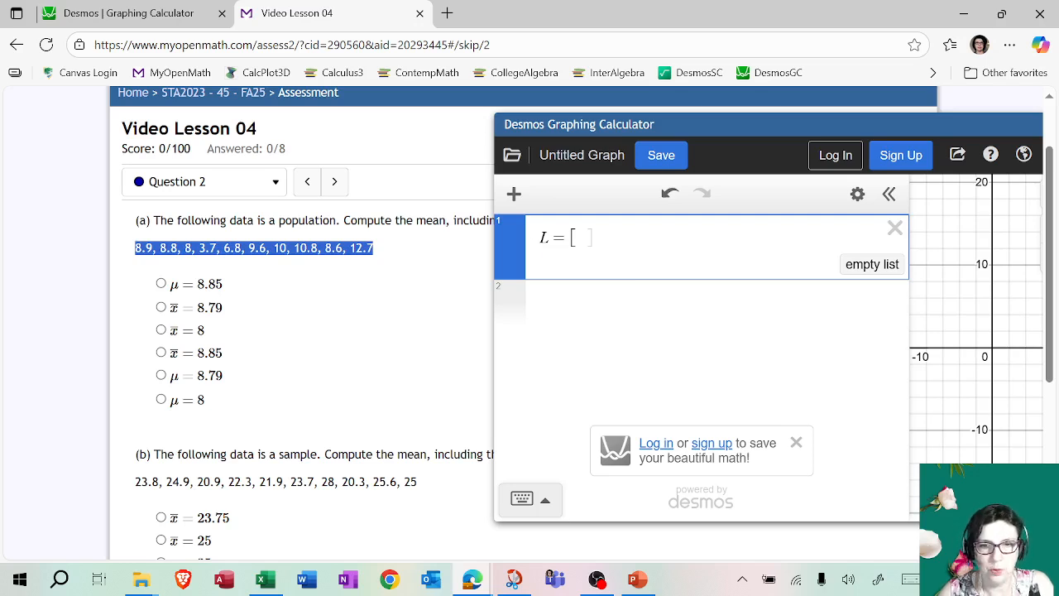
pyautogui.click(580, 238)
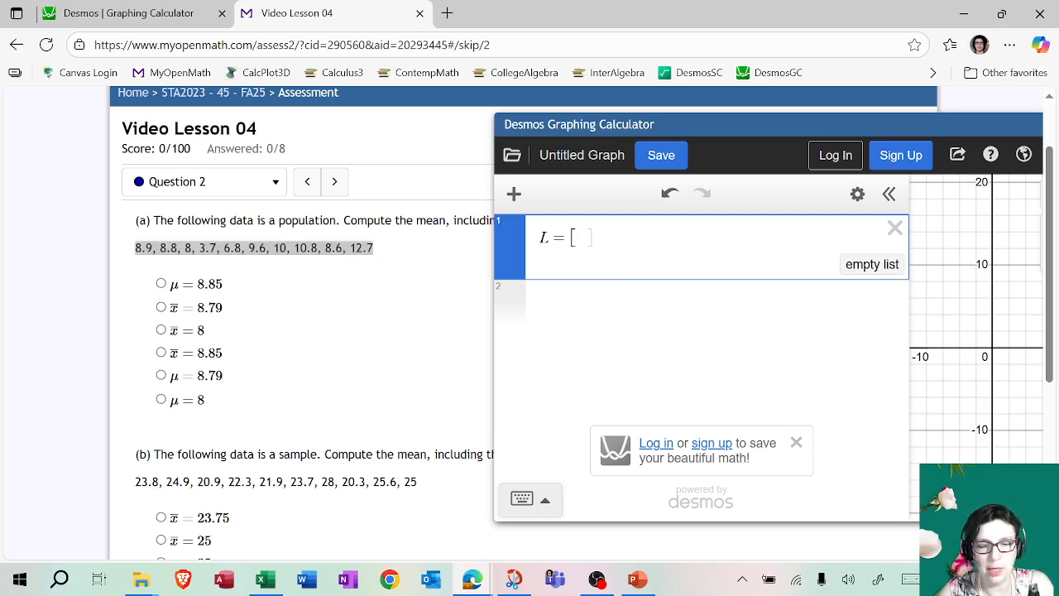
pyautogui.write('8.9,8.8,8,3.7,6.8,9.6,10,10.8,8.6,12.7')
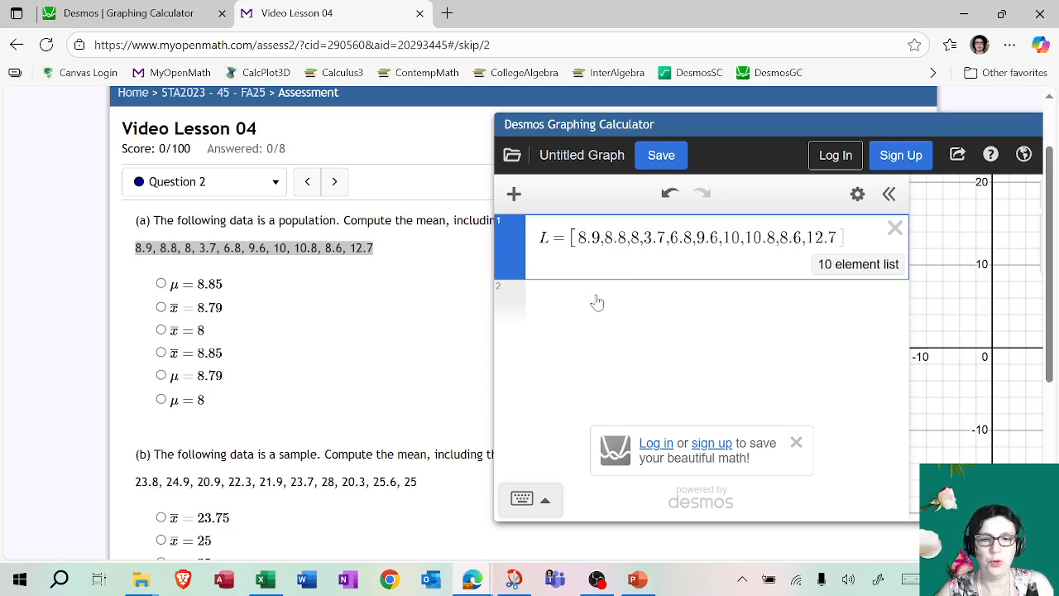
pyautogui.press('Return')
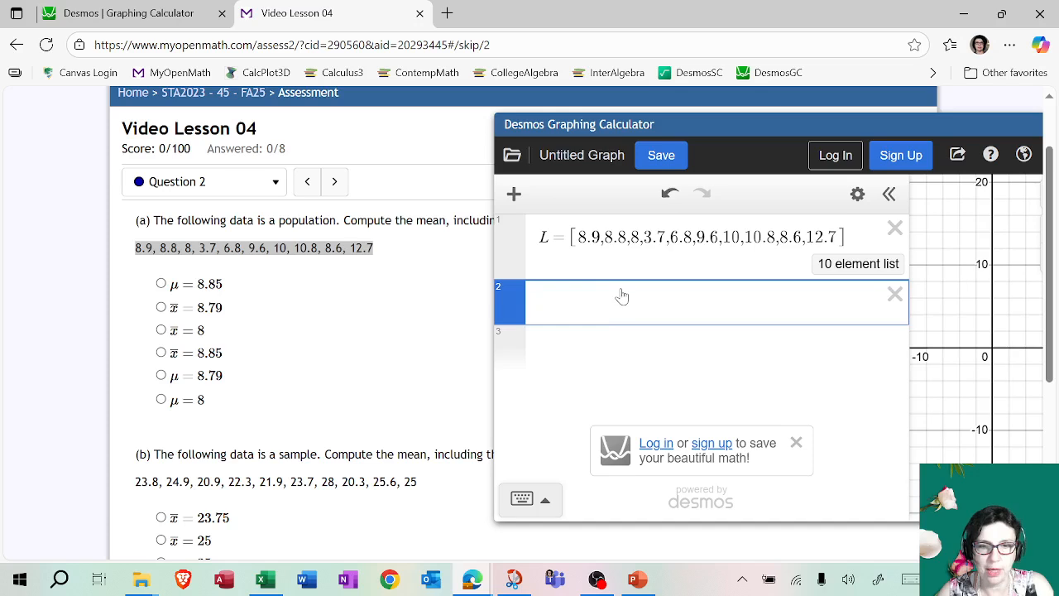
# Step: Calculate mean(L) and choose μ = 8.79 as the answer to part (a)
pyautogui.write('mean')
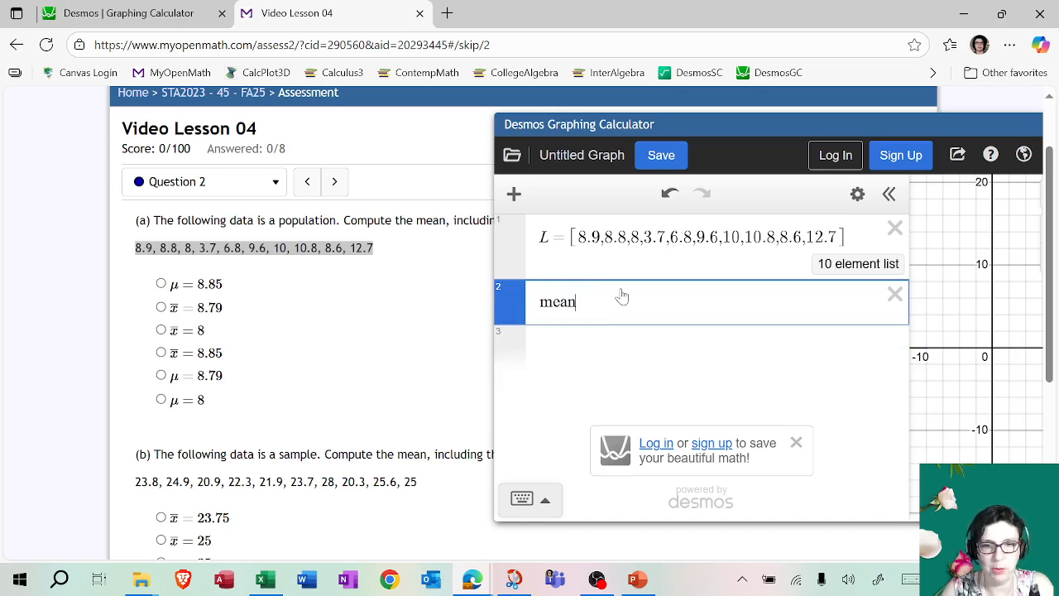
pyautogui.write('(L')
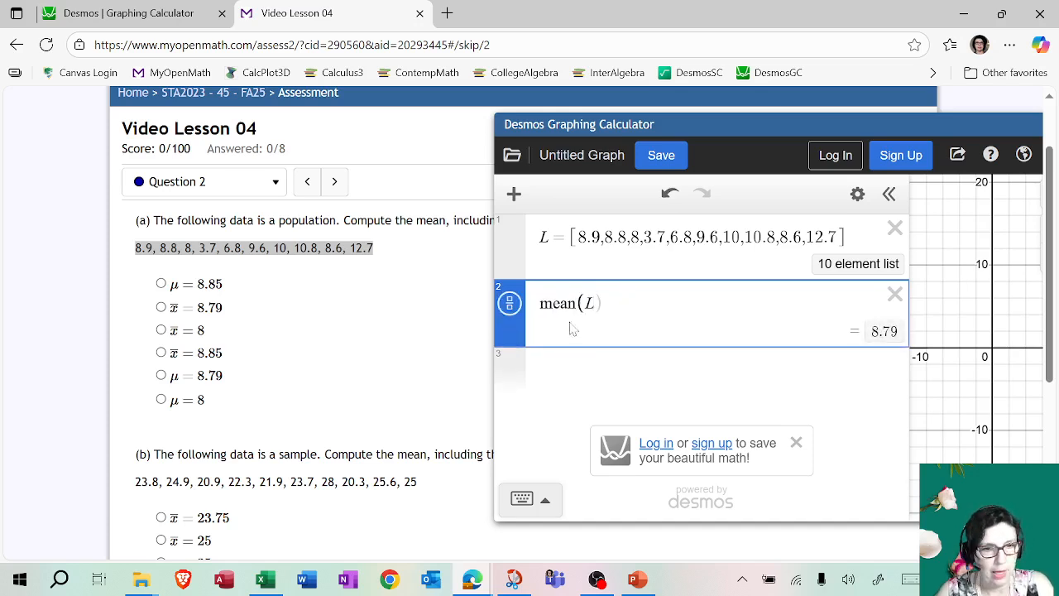
pyautogui.click(161, 376)
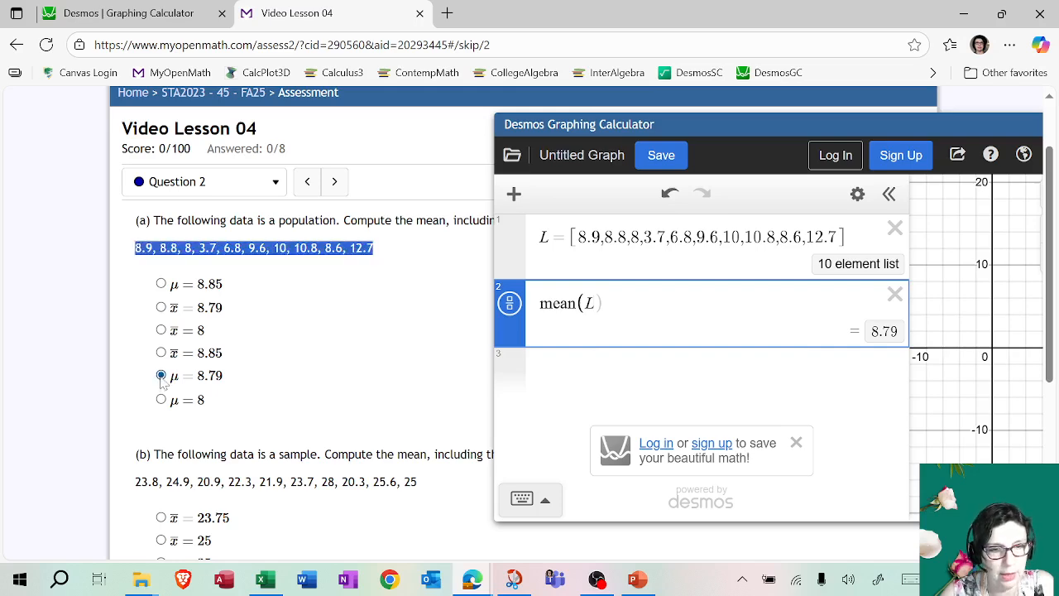
# Step: Move the Desmos calculator aside so that it uncovers the full text of the part (b) question
pyautogui.click(292, 362)
pyautogui.scroll(-2, 296, 358)
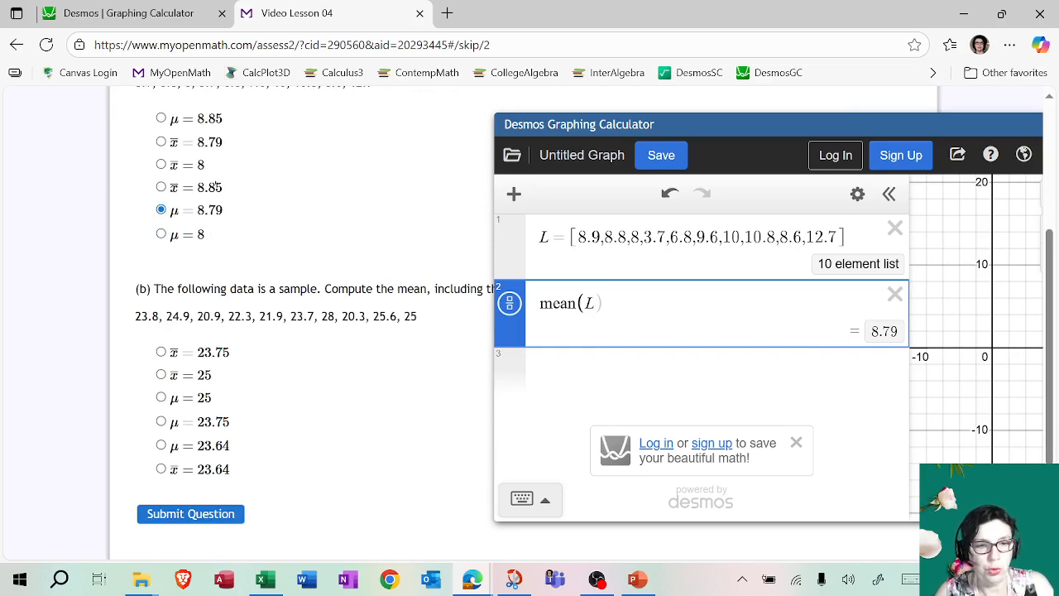
pyautogui.moveTo(558, 129); pyautogui.dragTo(680, 124)
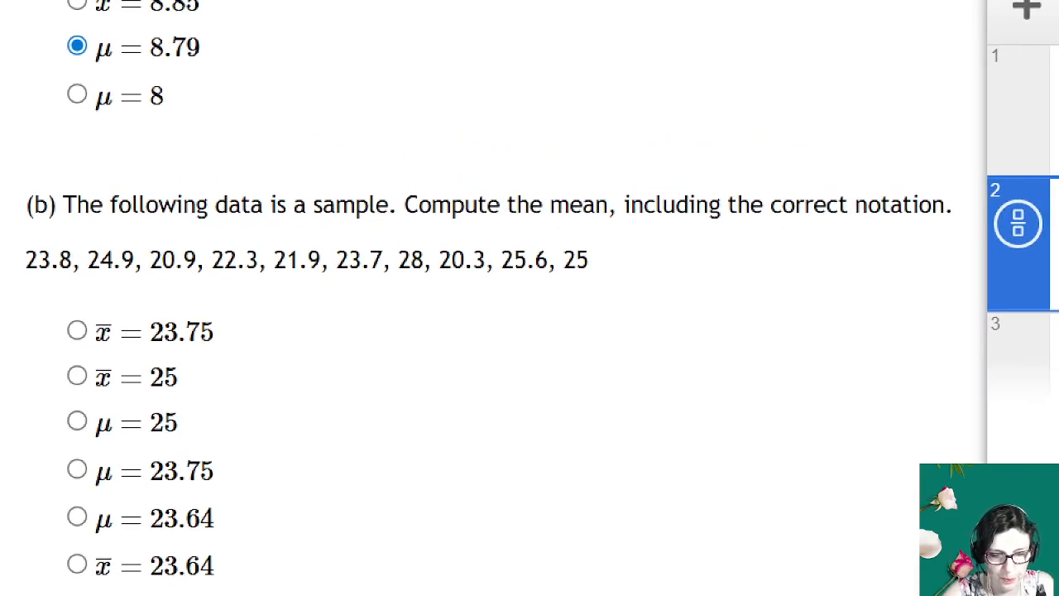
# Step: Handwrite "x̄", "x bar" and "sample mean" beside the part (b) answer choices
pyautogui.moveTo(465, 322)
pyautogui.mouseDown()
pyautogui.moveTo(497, 352)
pyautogui.moveTo(464, 359)
pyautogui.mouseUp()
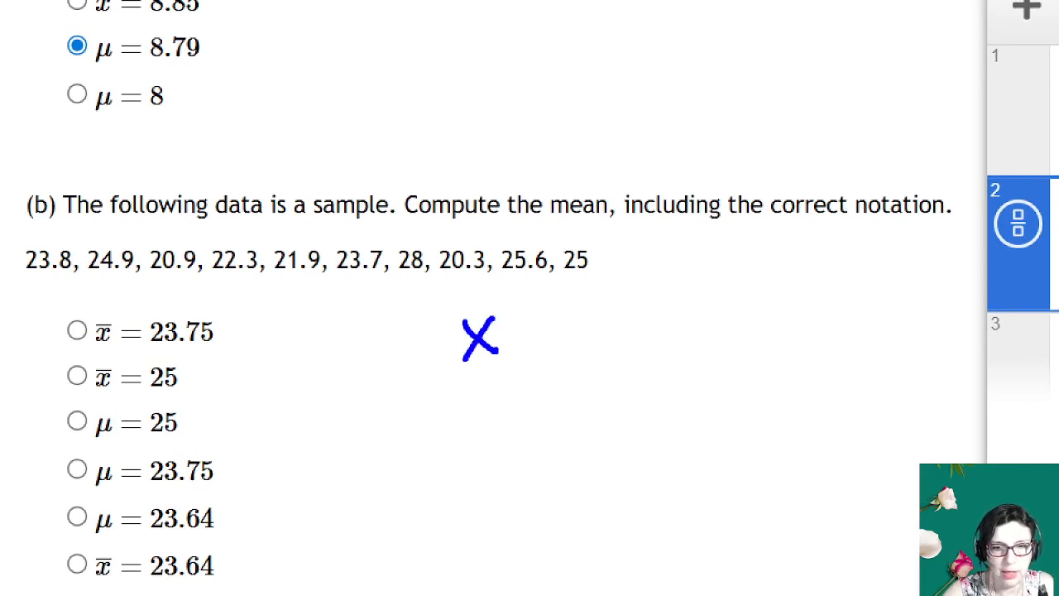
pyautogui.moveTo(444, 307); pyautogui.dragTo(499, 294)
pyautogui.moveTo(432, 407)
pyautogui.mouseDown()
pyautogui.moveTo(457, 433)
pyautogui.moveTo(438, 441)
pyautogui.mouseUp()
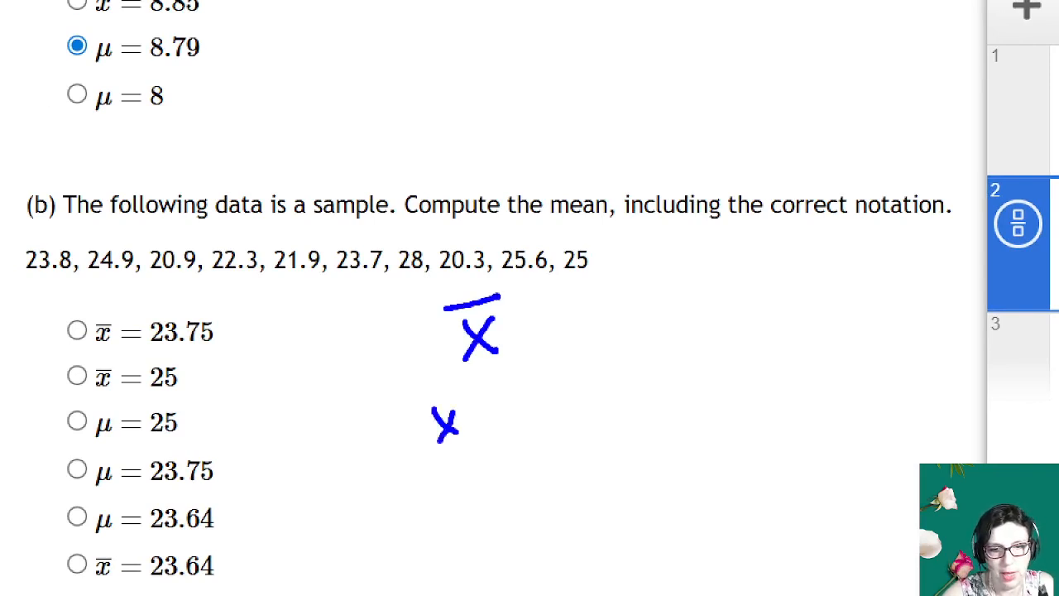
pyautogui.moveTo(496, 383); pyautogui.dragTo(497, 430)
pyautogui.moveTo(540, 400)
pyautogui.mouseDown()
pyautogui.moveTo(544, 424)
pyautogui.moveTo(571, 396)
pyautogui.mouseUp()
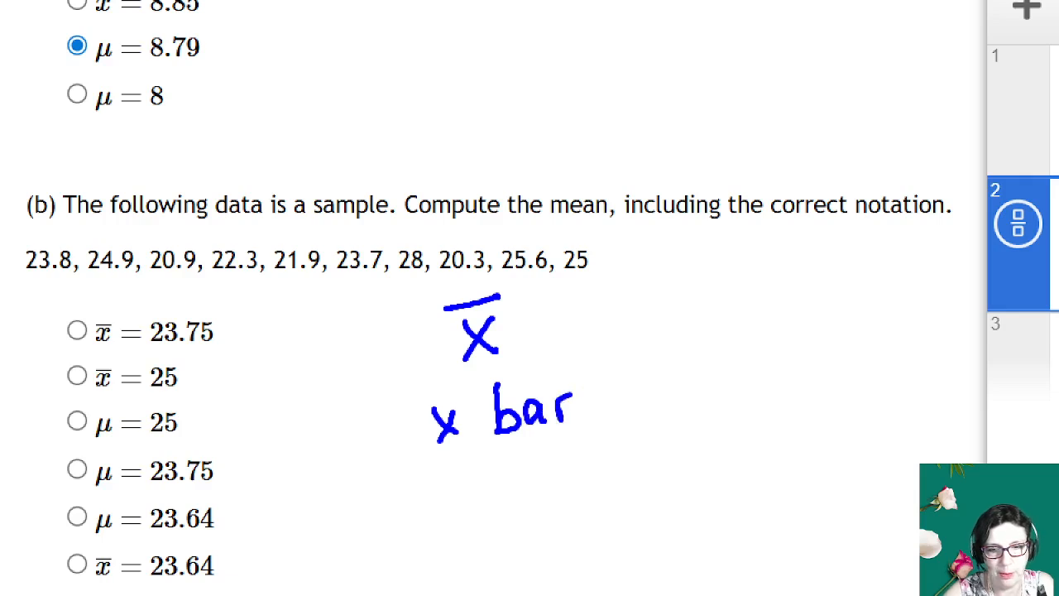
pyautogui.moveTo(613, 301)
pyautogui.mouseDown()
pyautogui.moveTo(599, 324)
pyautogui.moveTo(638, 312)
pyautogui.moveTo(668, 320)
pyautogui.moveTo(738, 297)
pyautogui.moveTo(744, 311)
pyautogui.mouseUp()
pyautogui.moveTo(617, 383)
pyautogui.mouseDown()
pyautogui.moveTo(693, 347)
pyautogui.moveTo(710, 364)
pyautogui.moveTo(724, 361)
pyautogui.mouseUp()
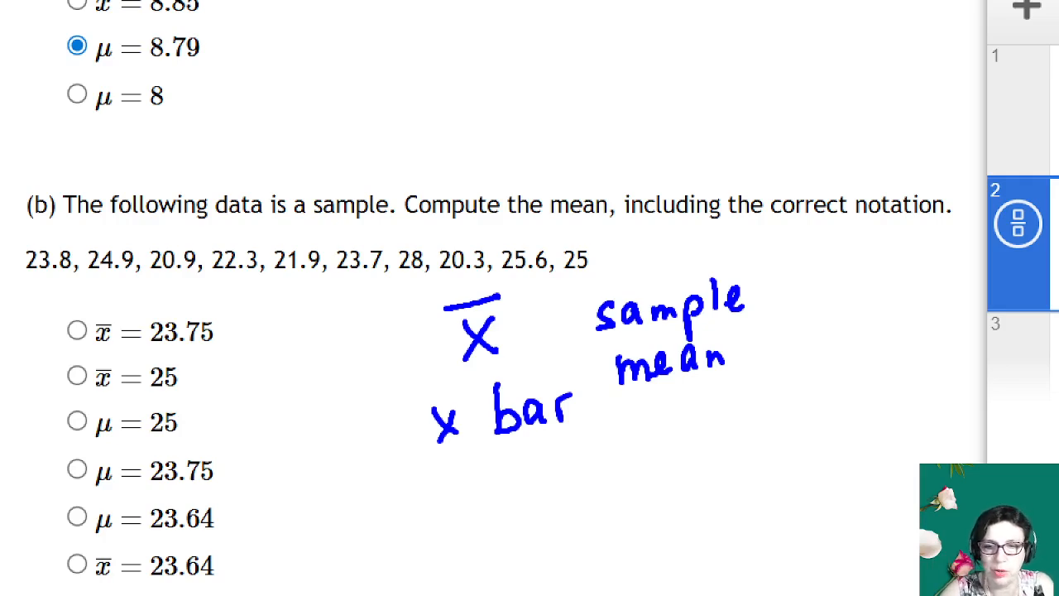
# Step: Handwrite "statistic" beside "sample mean", circle the first letters of "sample" and "statistic", and clear the annotations
pyautogui.moveTo(819, 320); pyautogui.dragTo(802, 341)
pyautogui.moveTo(833, 299)
pyautogui.mouseDown()
pyautogui.moveTo(831, 340)
pyautogui.moveTo(861, 334)
pyautogui.mouseUp()
pyautogui.moveTo(877, 296); pyautogui.dragTo(892, 328)
pyautogui.moveTo(913, 301)
pyautogui.mouseDown()
pyautogui.moveTo(902, 324)
pyautogui.moveTo(925, 320)
pyautogui.moveTo(923, 303)
pyautogui.mouseUp()
pyautogui.moveTo(948, 300)
pyautogui.mouseDown()
pyautogui.moveTo(950, 315)
pyautogui.moveTo(956, 306)
pyautogui.mouseUp()
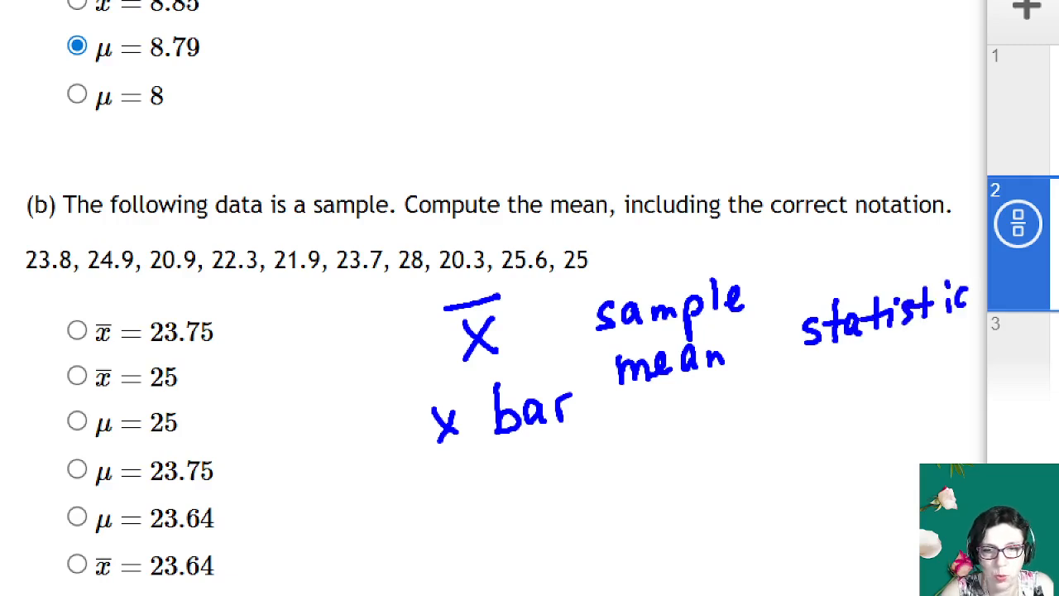
pyautogui.moveTo(609, 283)
pyautogui.mouseDown()
pyautogui.moveTo(589, 356)
pyautogui.moveTo(612, 285)
pyautogui.mouseUp()
pyautogui.moveTo(822, 290); pyautogui.dragTo(827, 352)
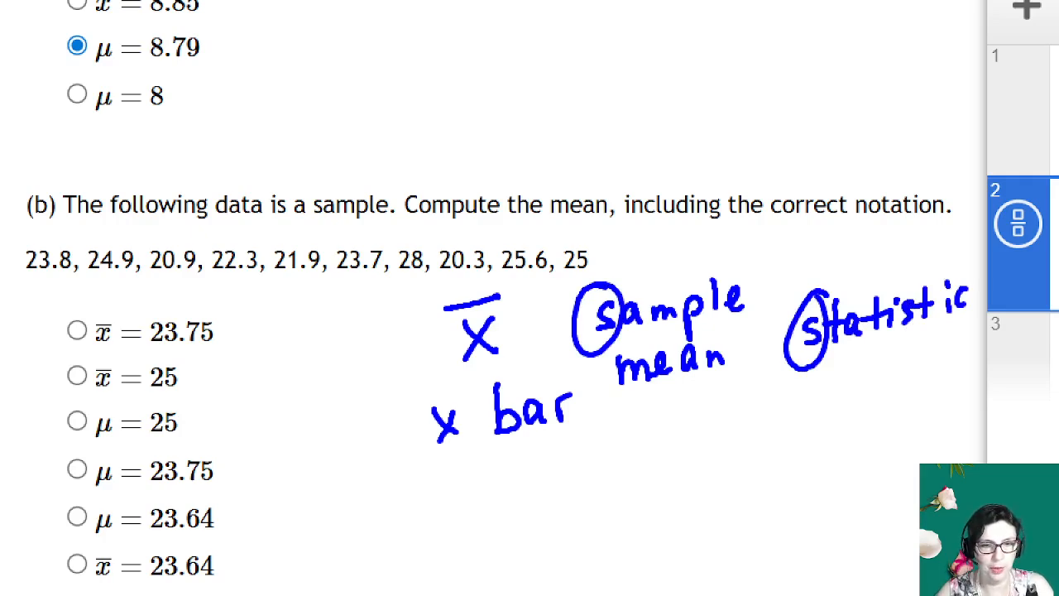
pyautogui.press('Escape')
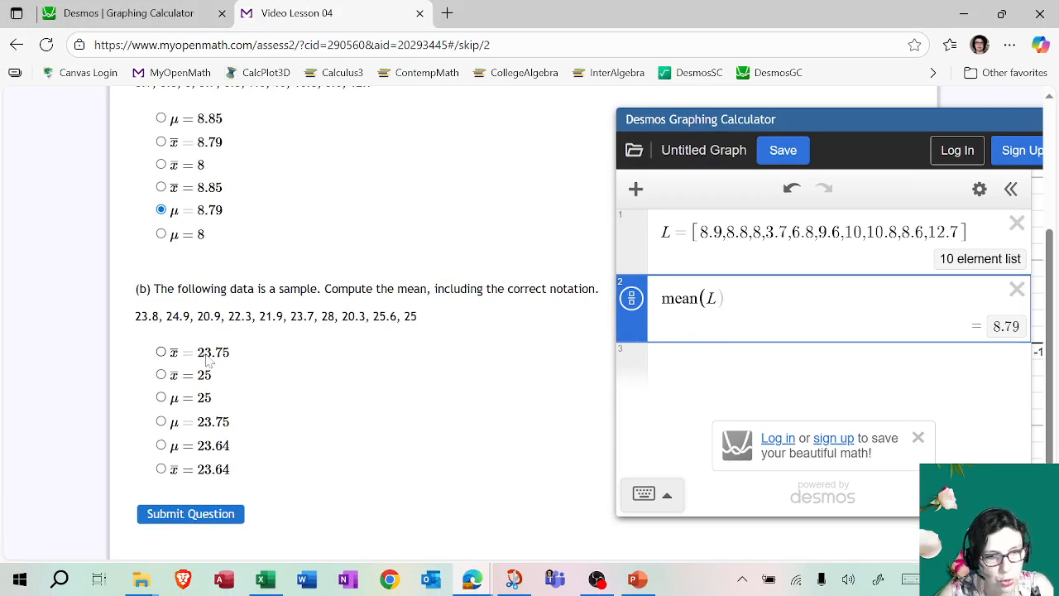
# Step: Define list M in the calculator with the part (b) data: 23.8, 24.9, 20.9, 22.3, 21.9, 23.7, 28, 20.3, 25.6, 25
pyautogui.click(753, 372)
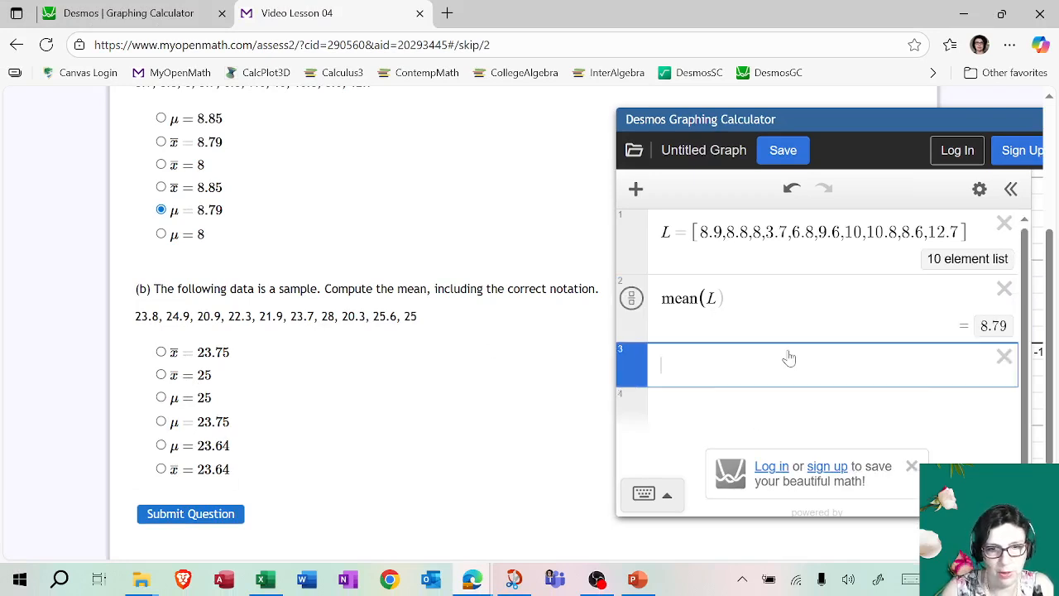
pyautogui.write('M=')
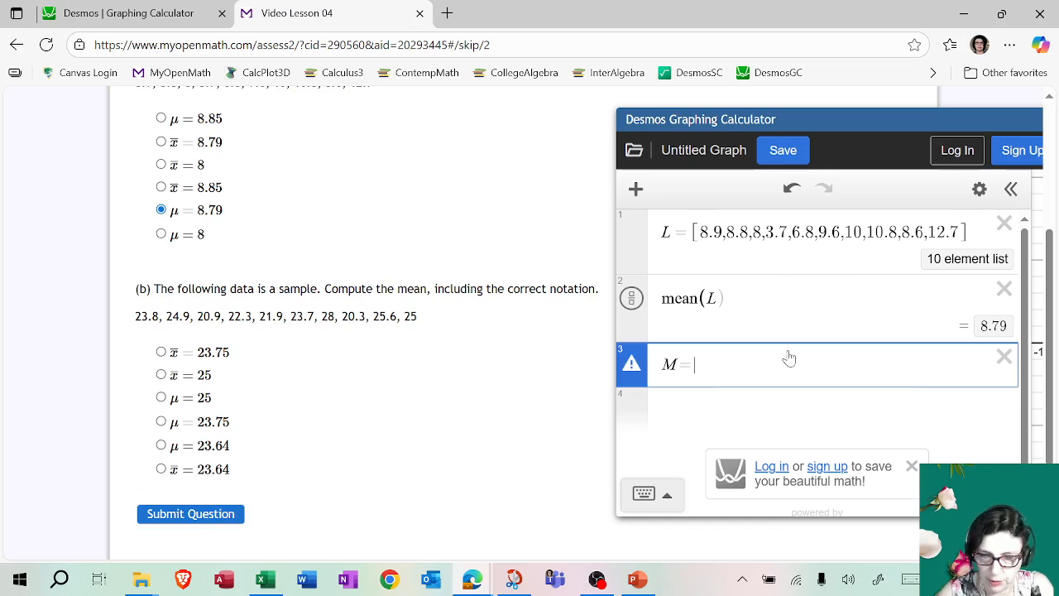
pyautogui.write('[')
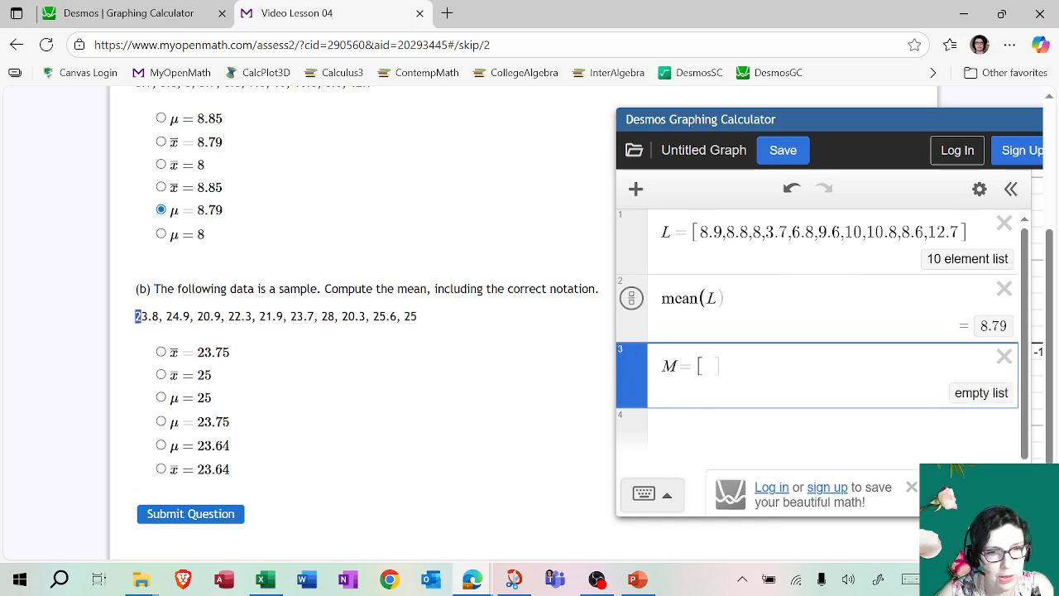
pyautogui.moveTo(138, 316); pyautogui.dragTo(446, 320)
pyautogui.click(707, 365)
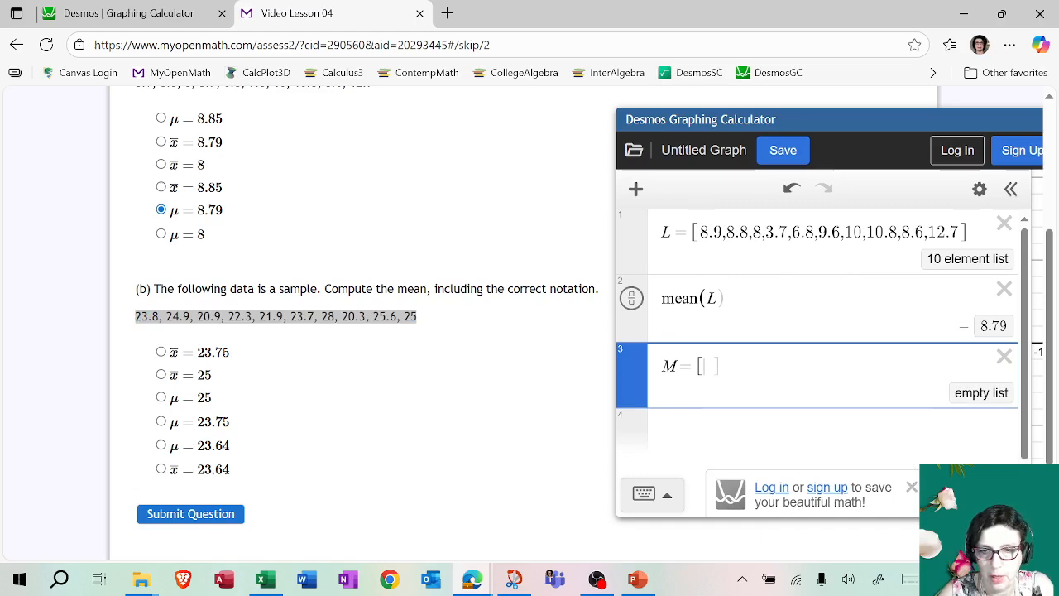
pyautogui.write('23.8,24.9,20.9,22.3,21.9,23.7,28,20.3,25.6,25')
# Step: Calculate the mean of the part (b) sample with mean(M) on a new calculator line
pyautogui.press('Return')
pyautogui.write('me')
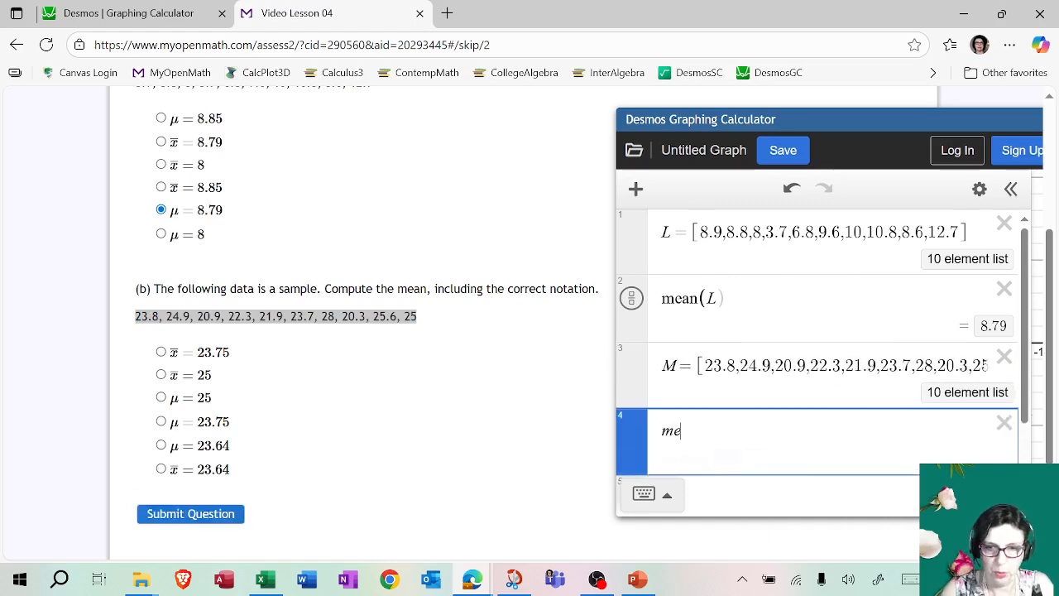
pyautogui.write('an(M')
# Step: Choose x̄ = 23.64 as the answer to part (b) and submit the question
pyautogui.scroll(-1, 305, 359)
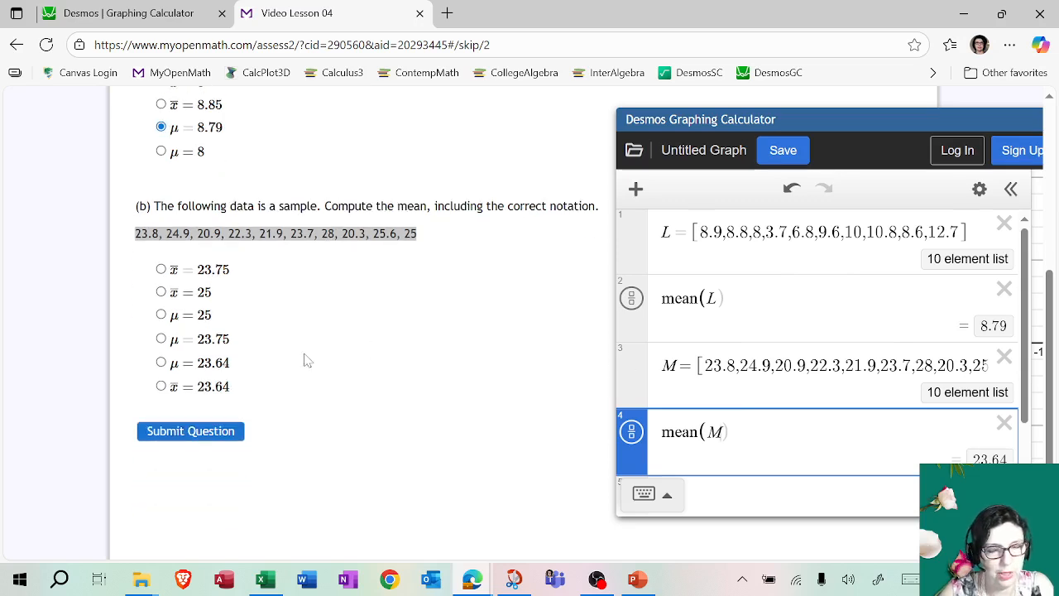
pyautogui.click(228, 389)
pyautogui.click(221, 432)
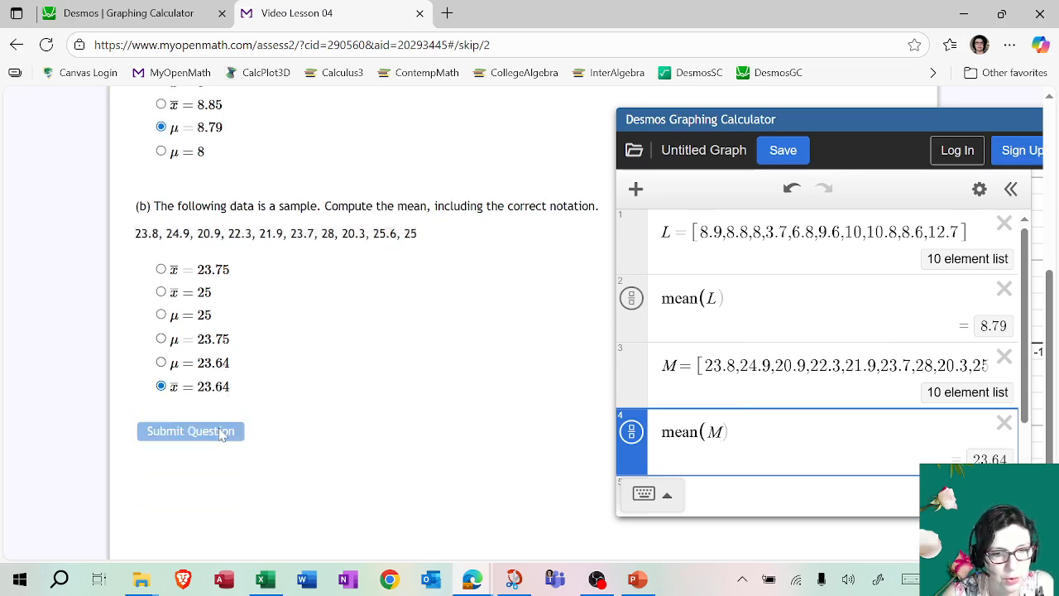